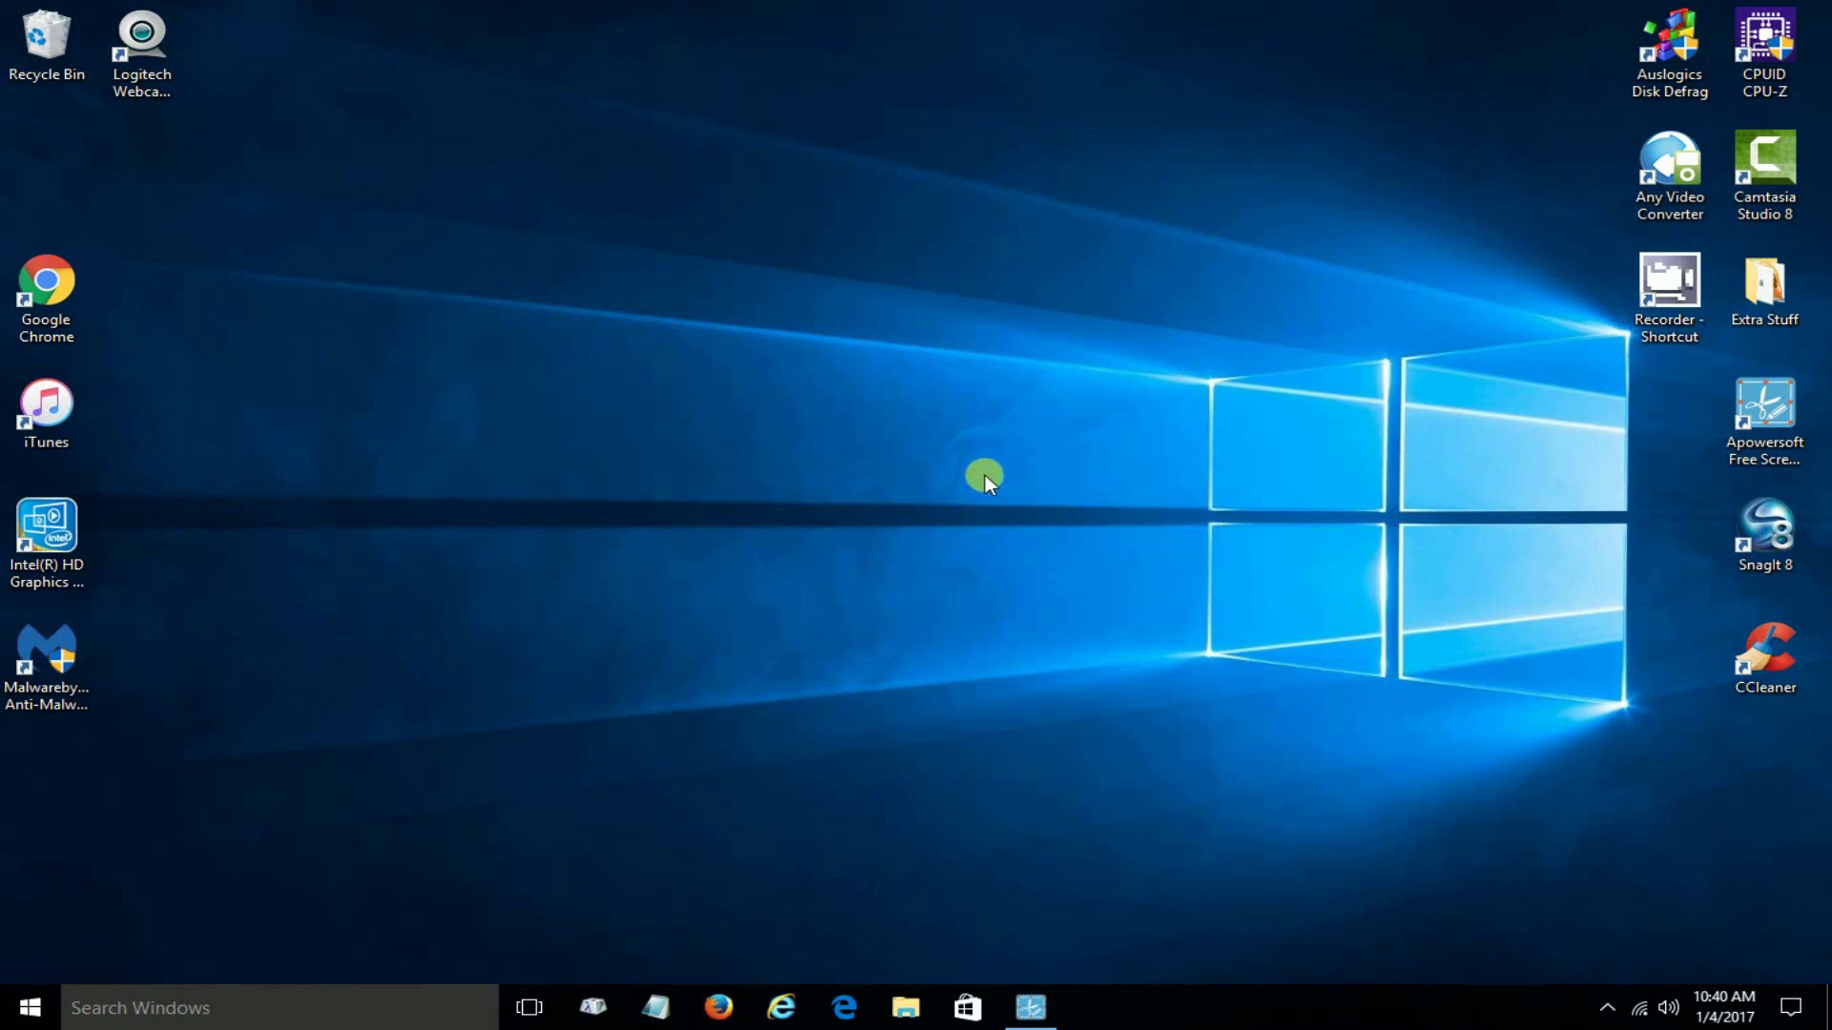
Step: Navigate from Start through Settings > Update & security to the Windows Defender page
{"action": "left_click", "coordinate": [26, 1010]}
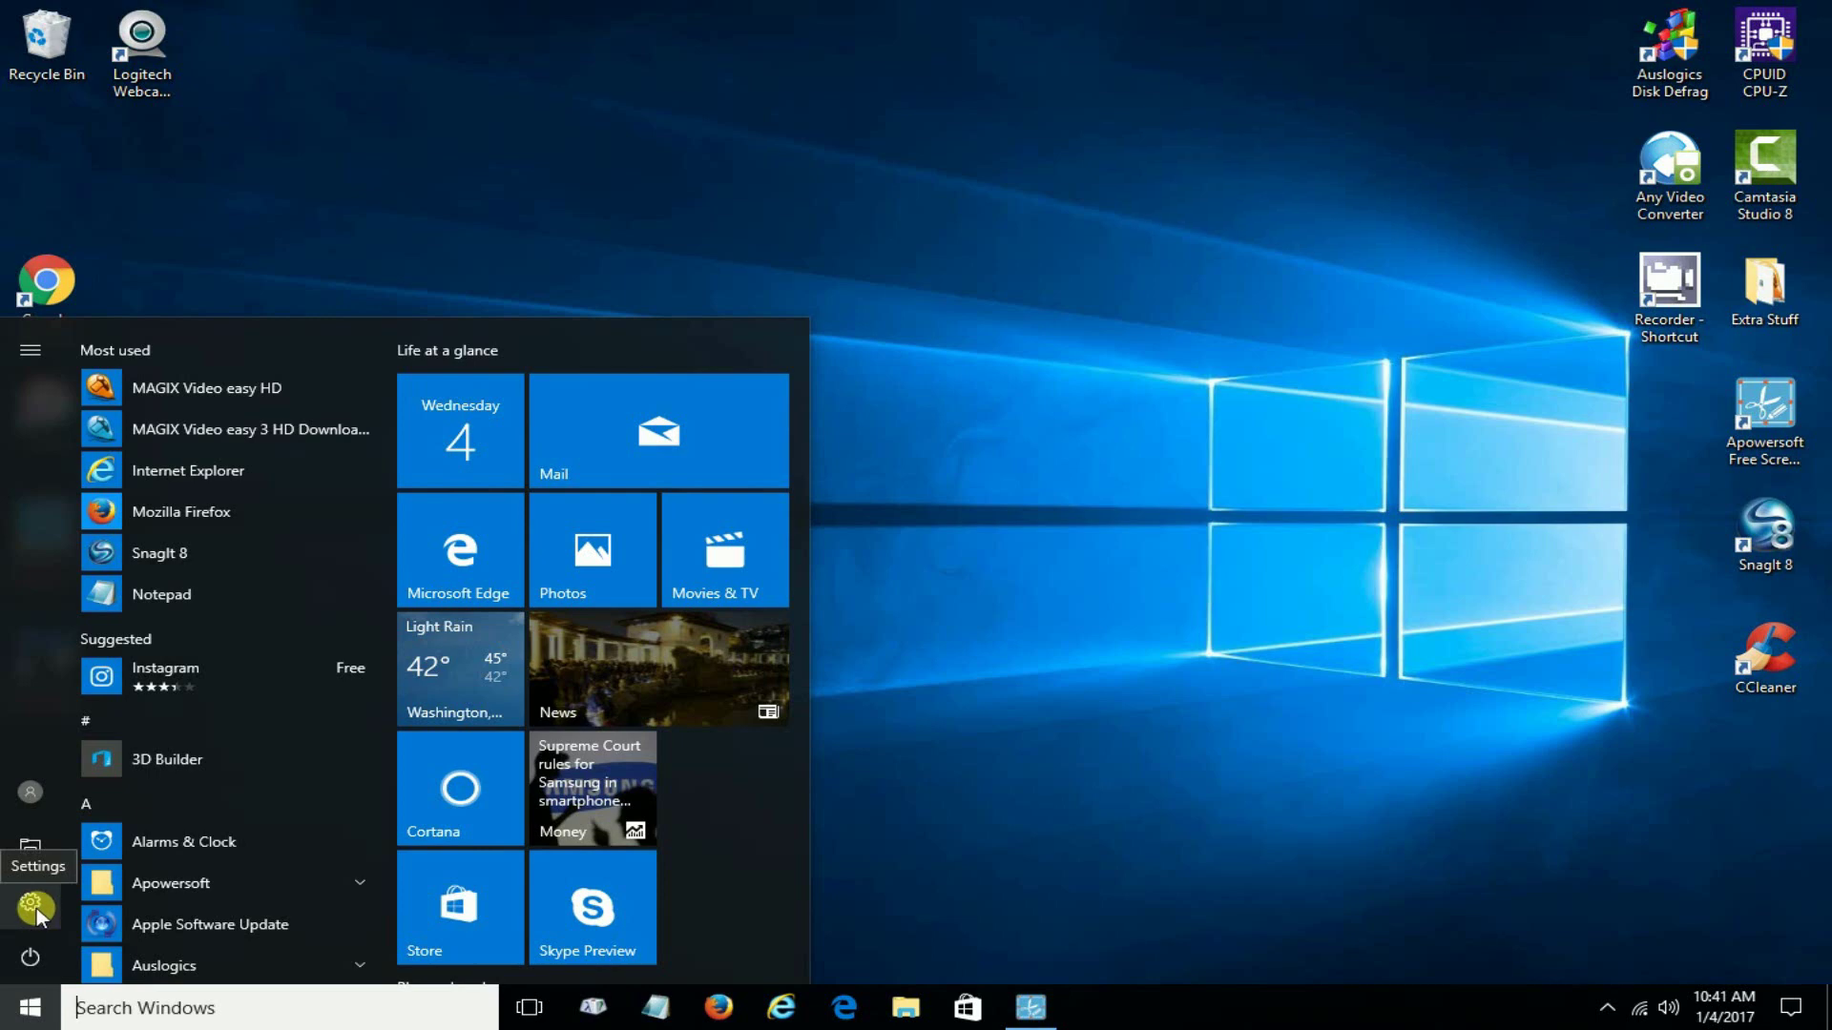
{"action": "left_click", "coordinate": [36, 909]}
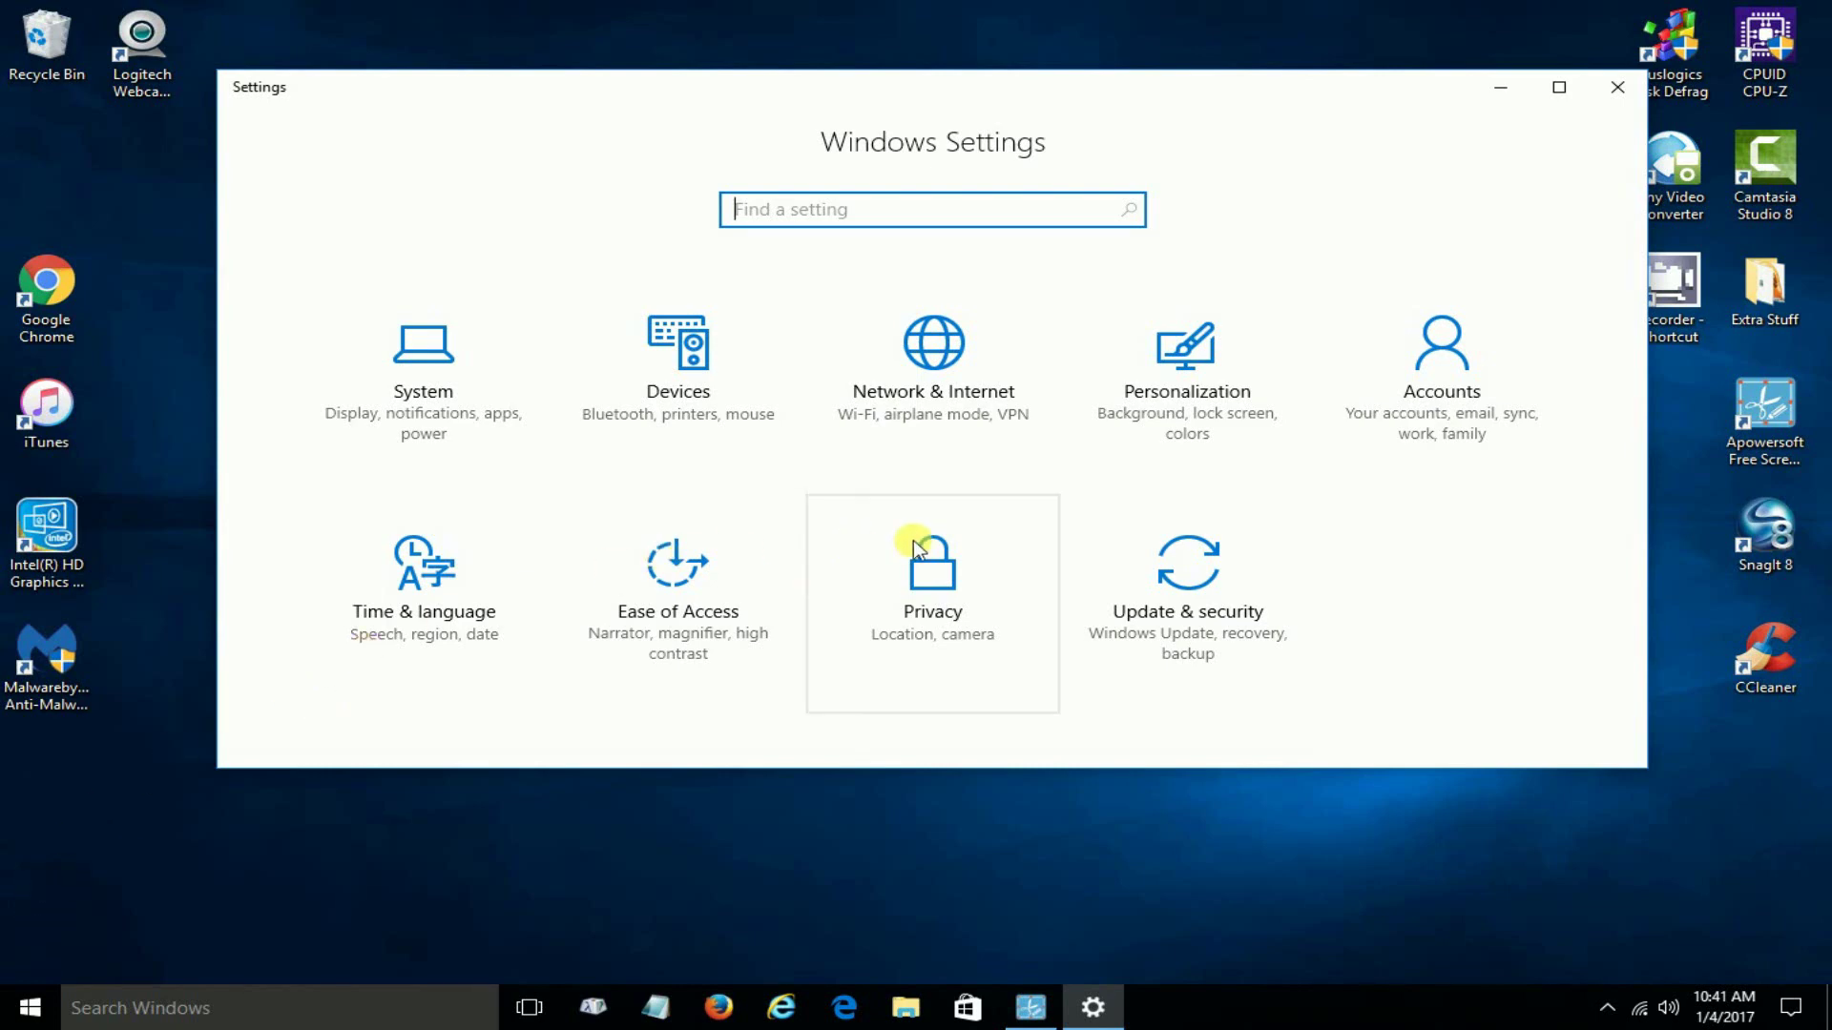
{"action": "left_click", "coordinate": [1184, 658]}
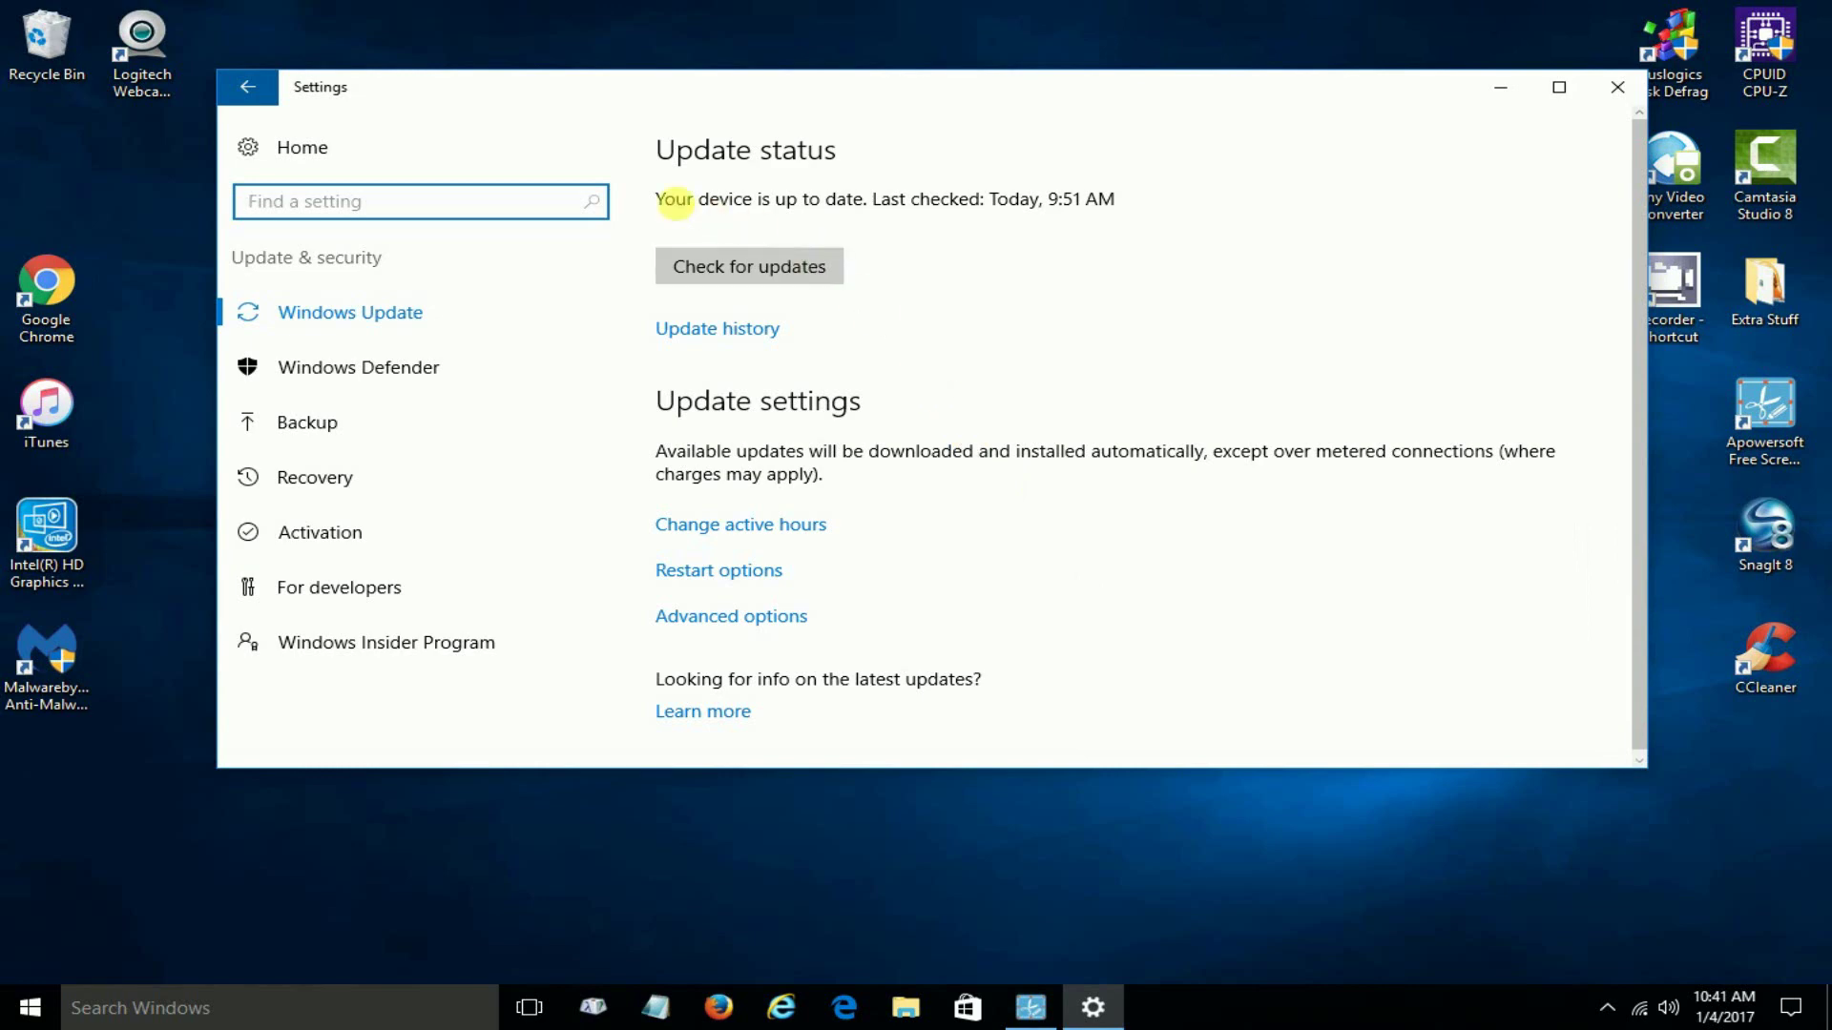
{"action": "left_click", "coordinate": [337, 390]}
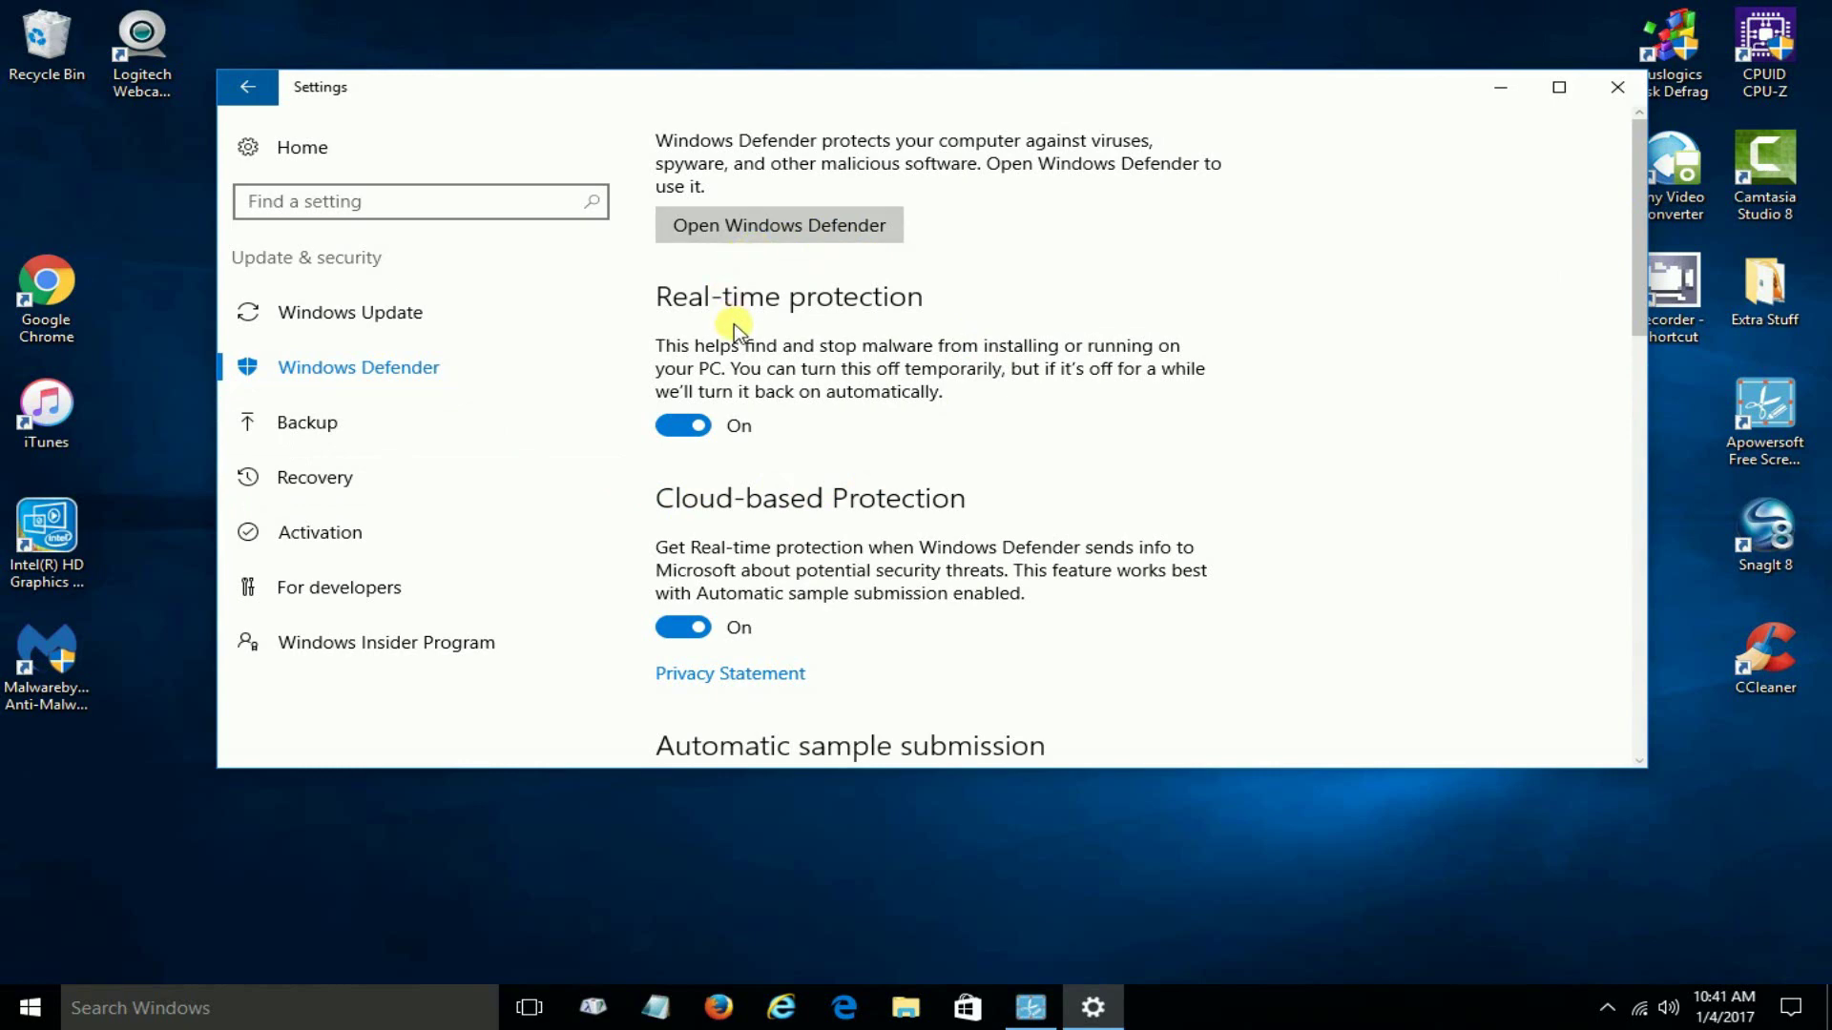
Step: Switch Real-time protection Off and then back On
{"action": "left_click", "coordinate": [669, 427]}
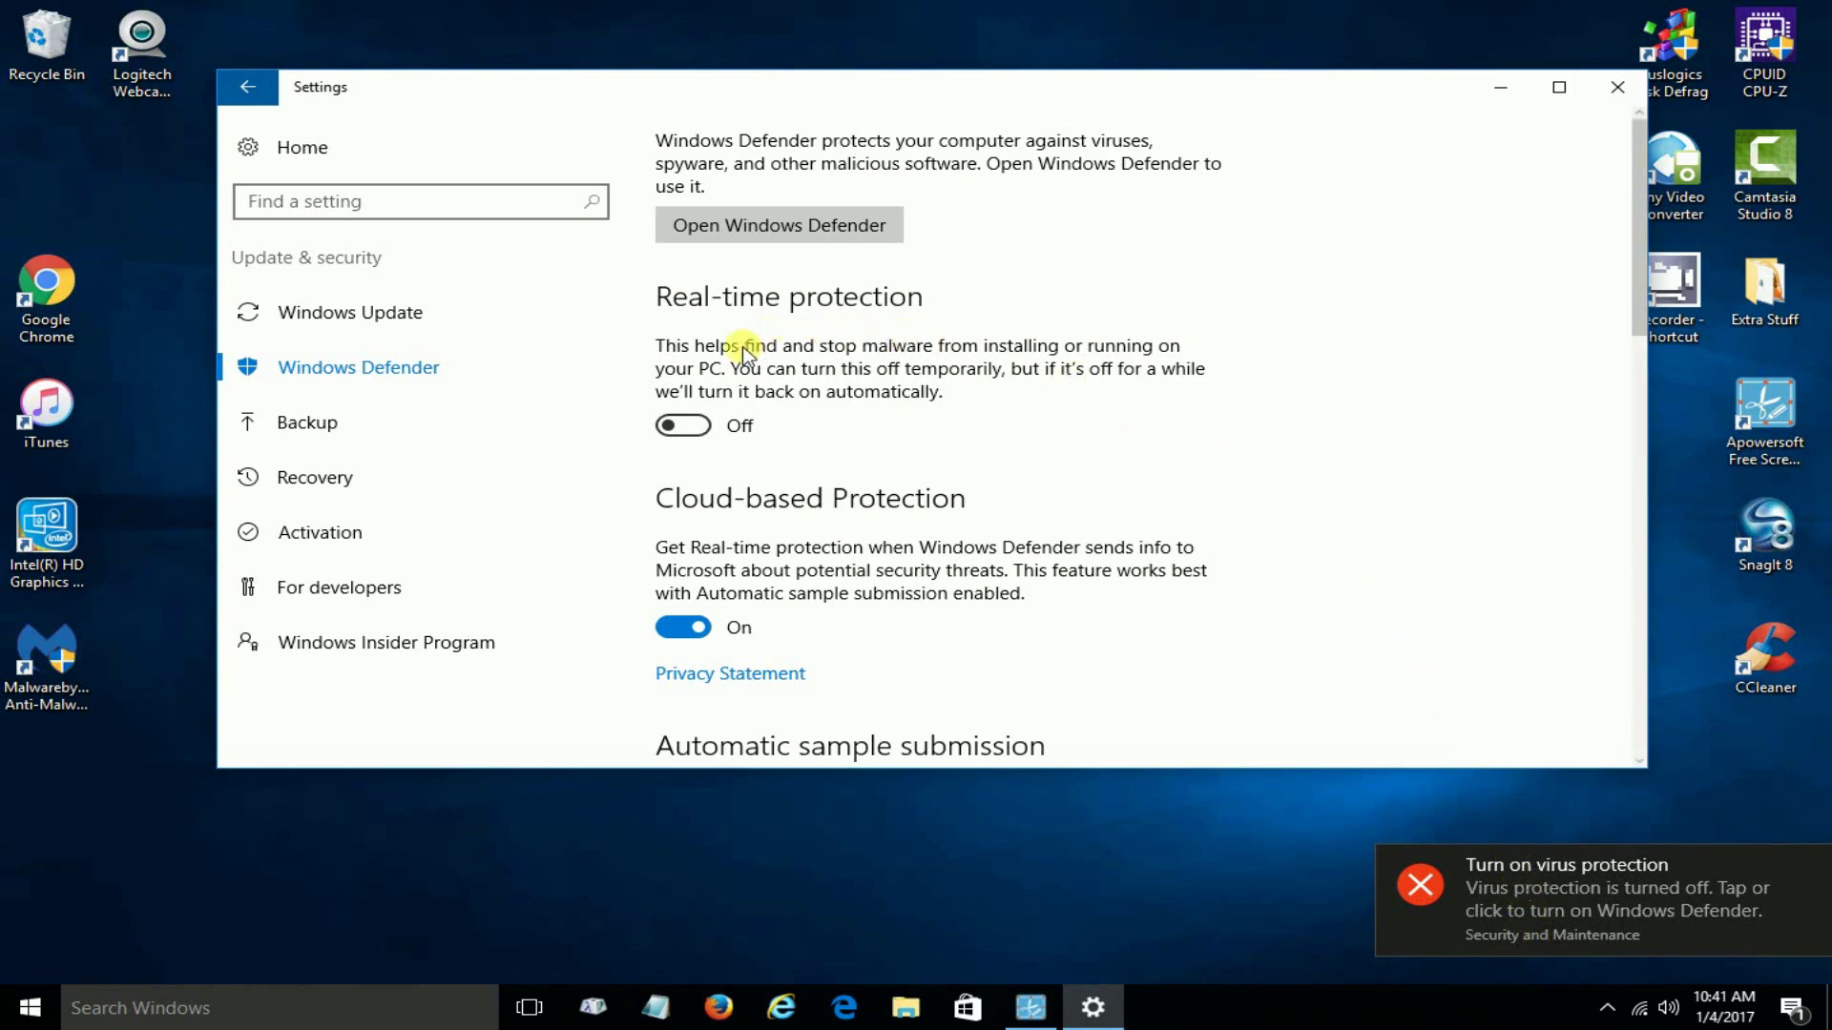
{"action": "left_click", "coordinate": [699, 431]}
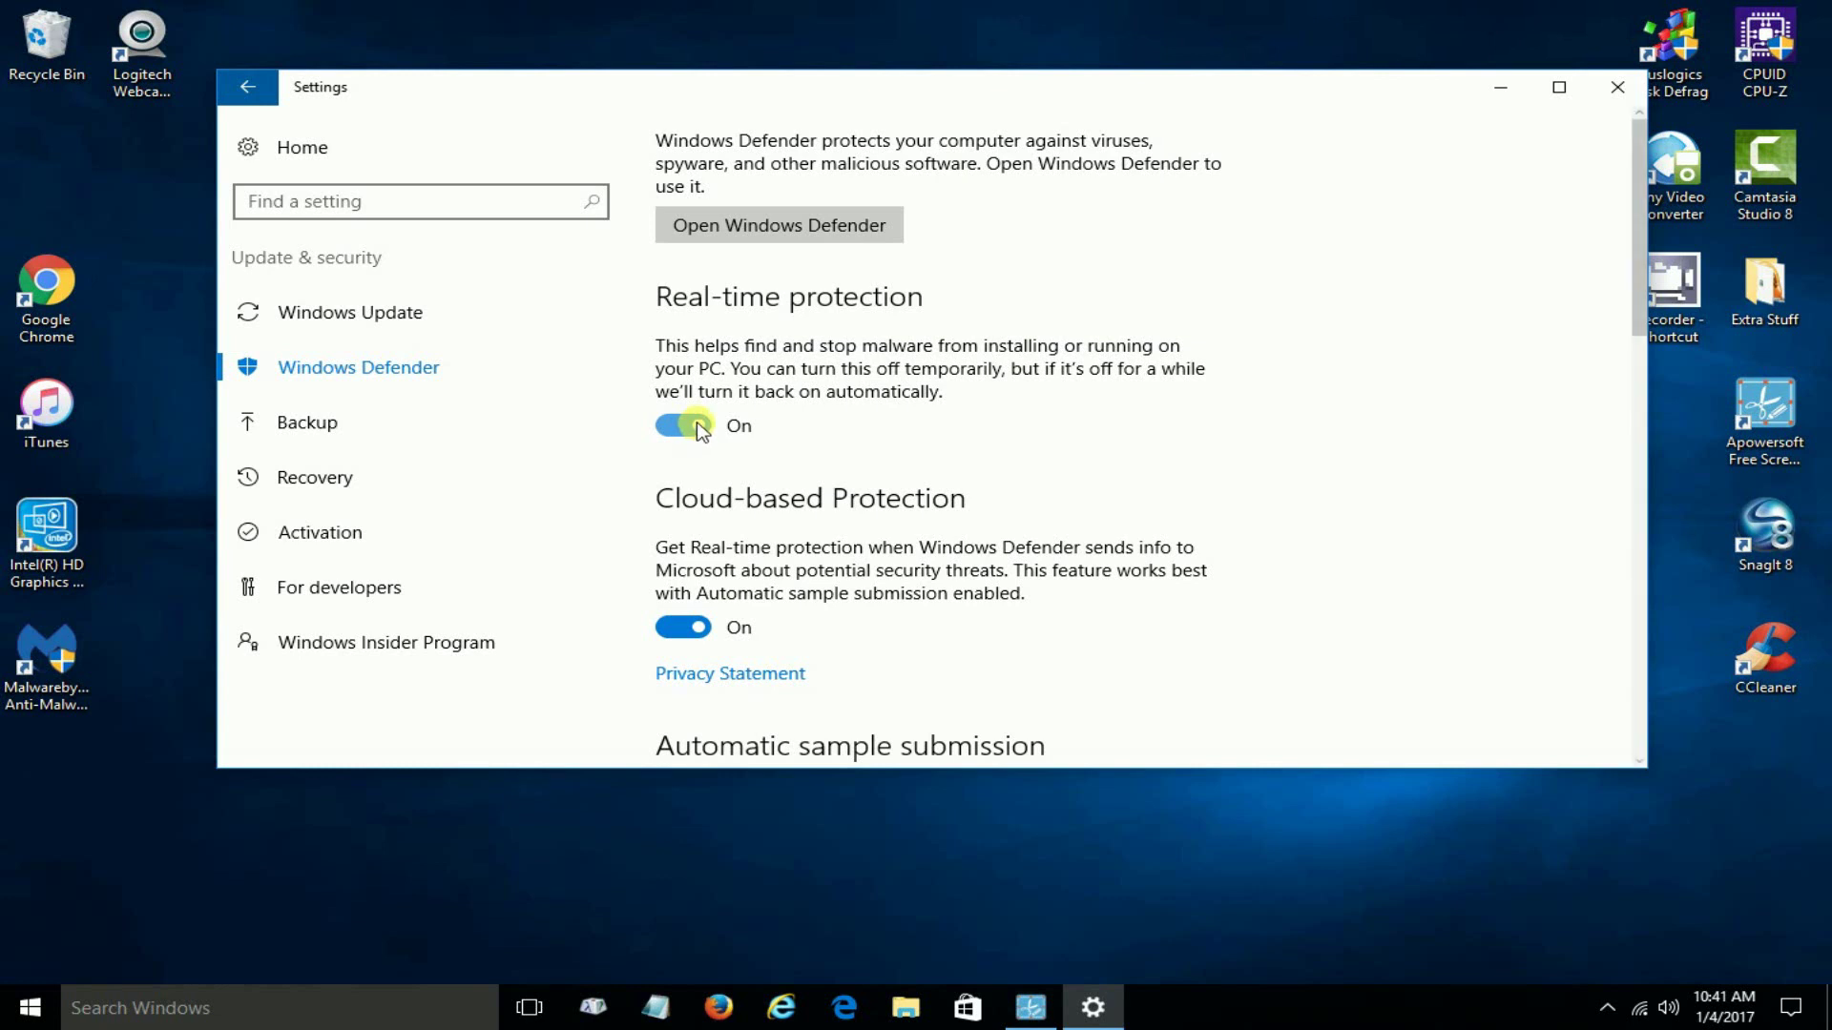
Step: Switch Cloud-based Protection Off and back On, then launch the Windows Defender app
{"action": "left_click", "coordinate": [662, 636]}
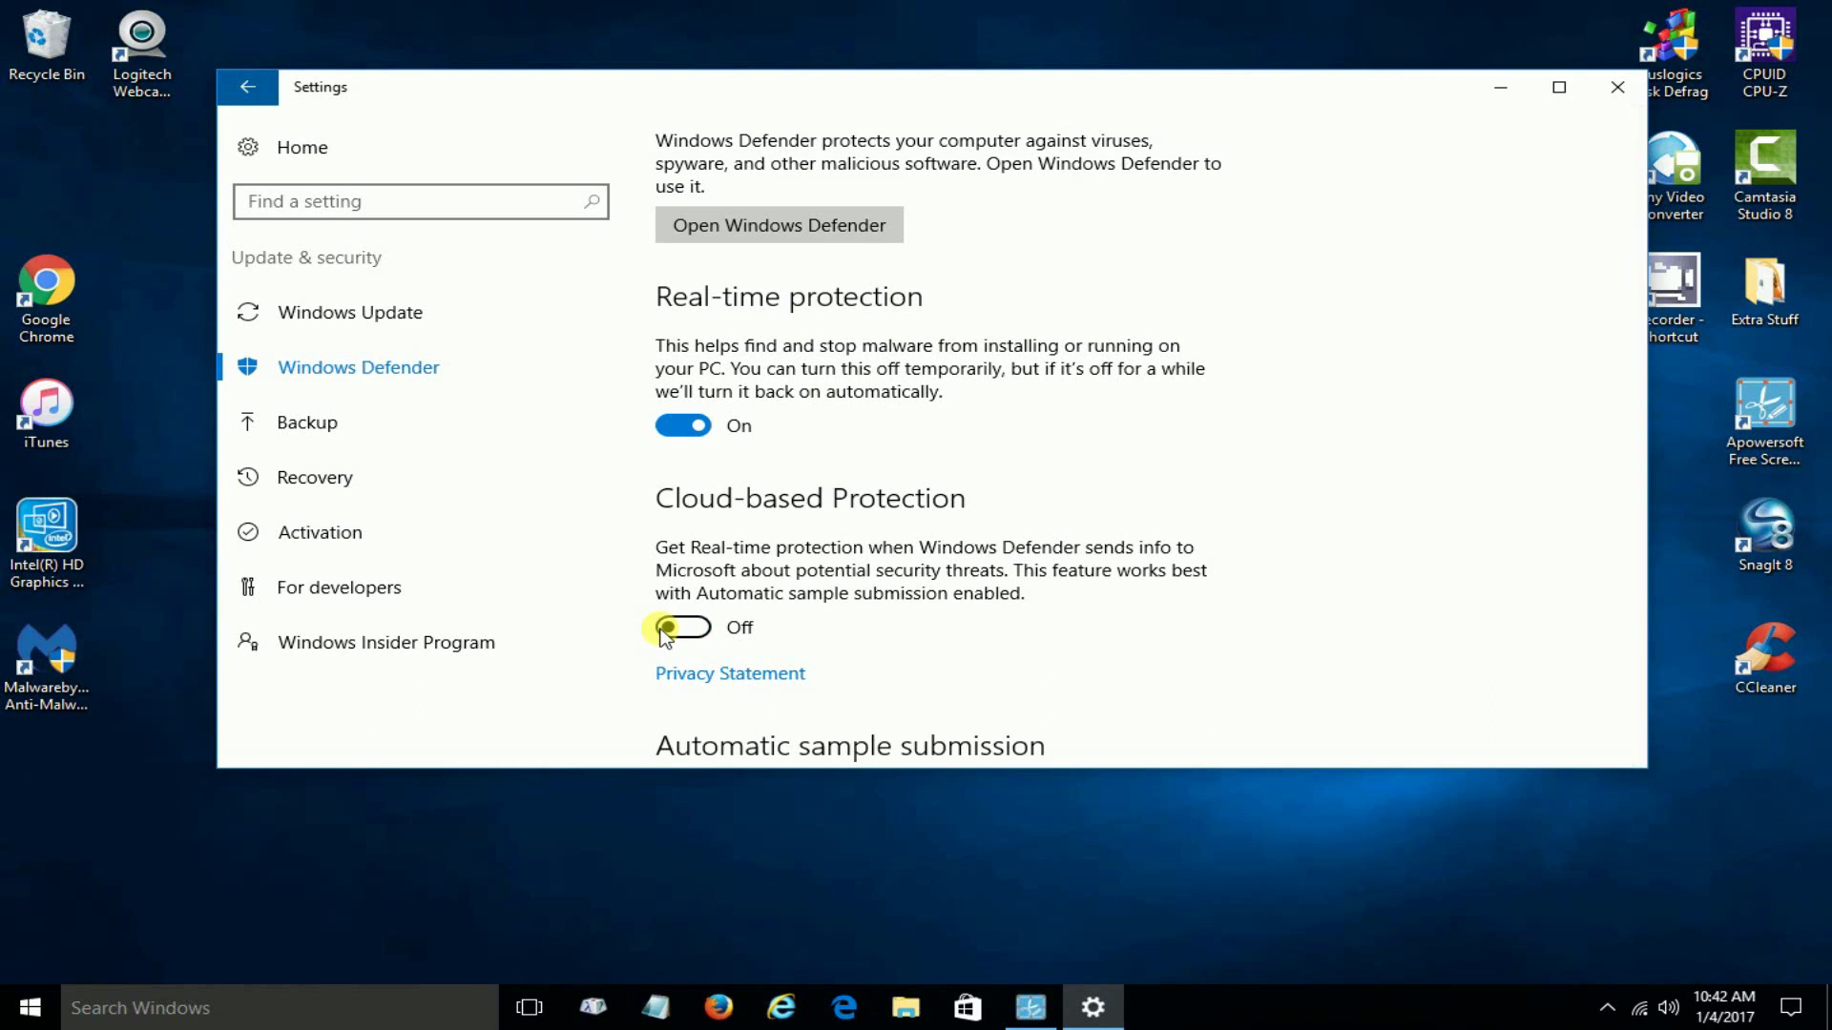
{"action": "left_click", "coordinate": [663, 637]}
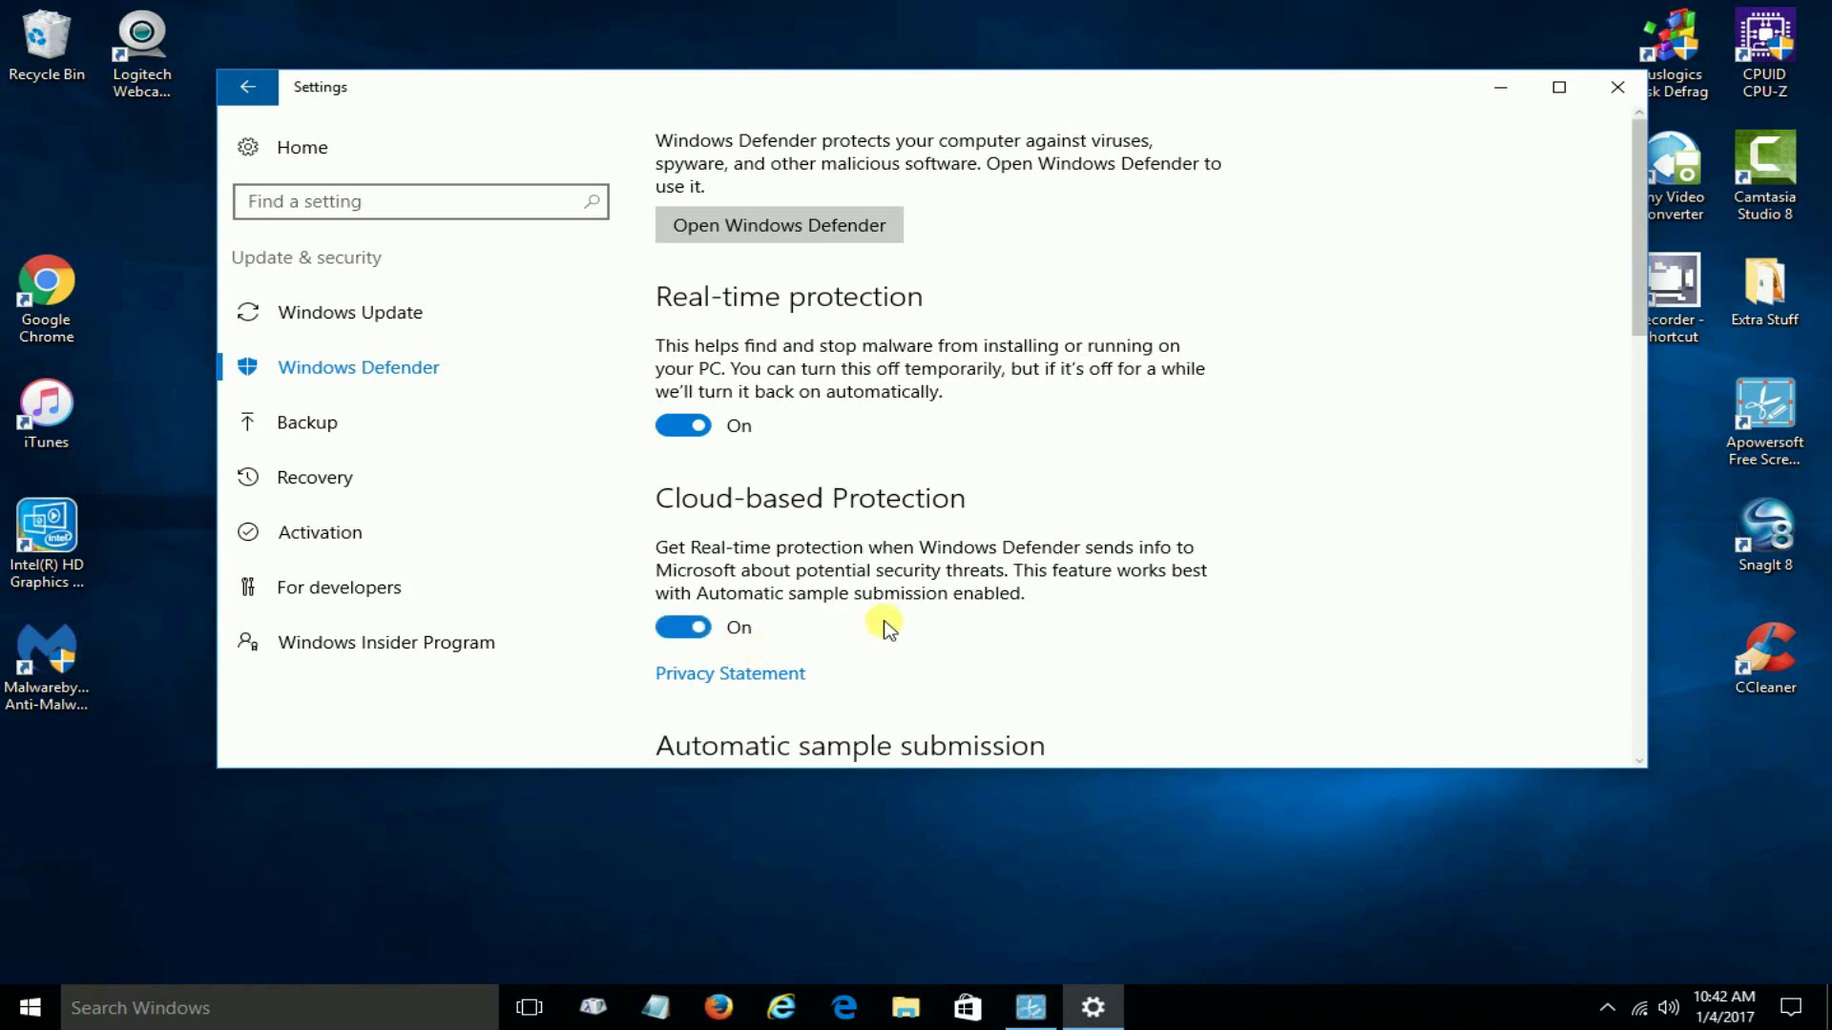
{"action": "left_click", "coordinate": [794, 232]}
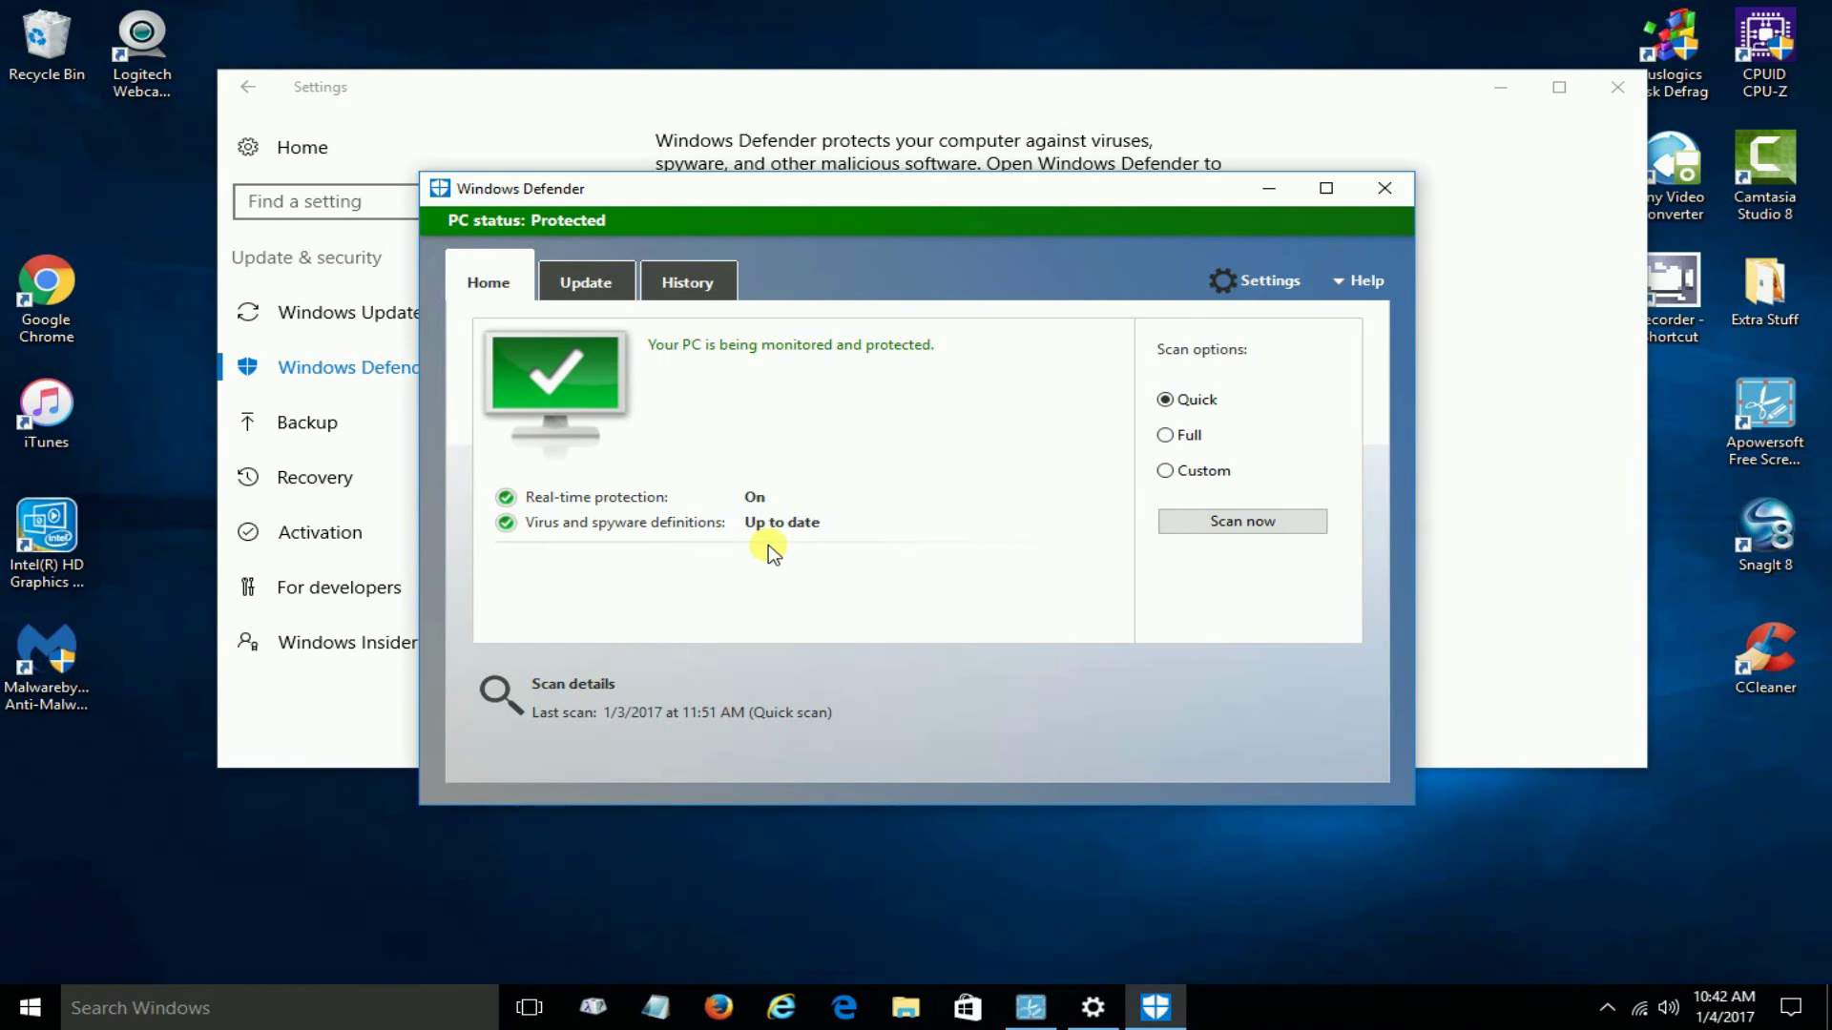
{"action": "left_click", "coordinate": [1393, 187]}
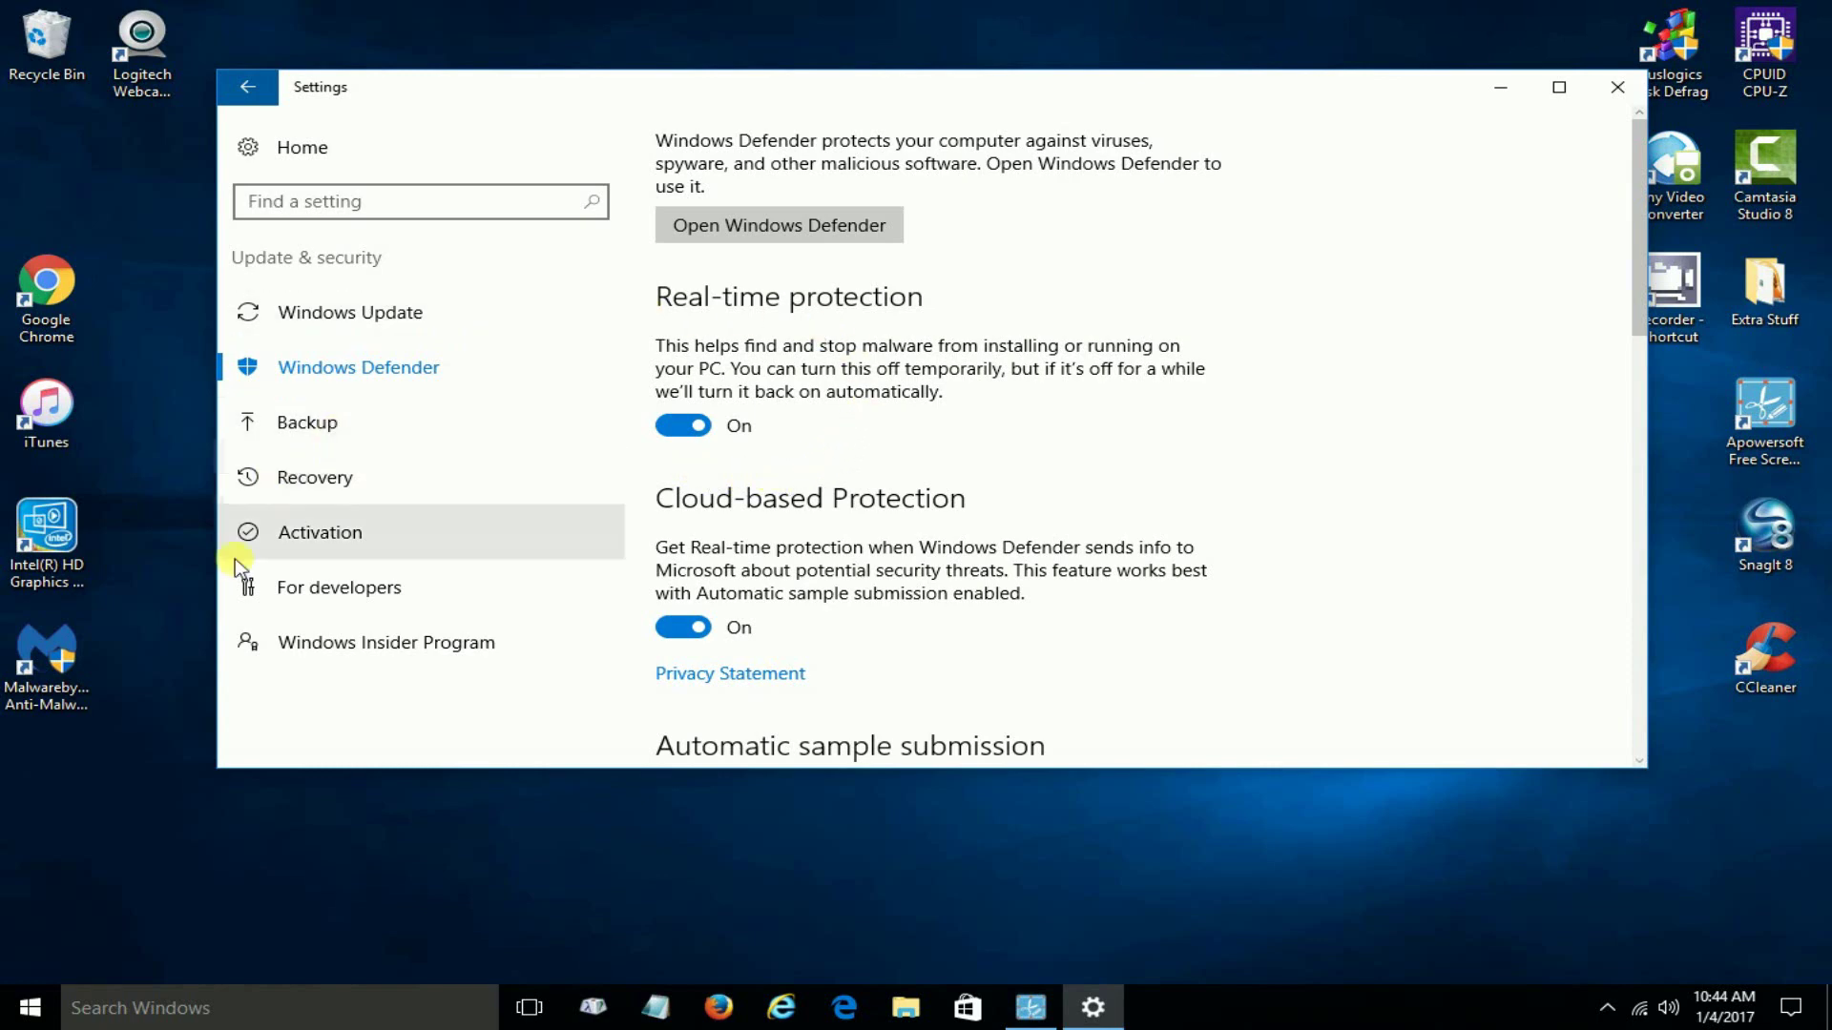
{"action": "right_click", "coordinate": [25, 1011]}
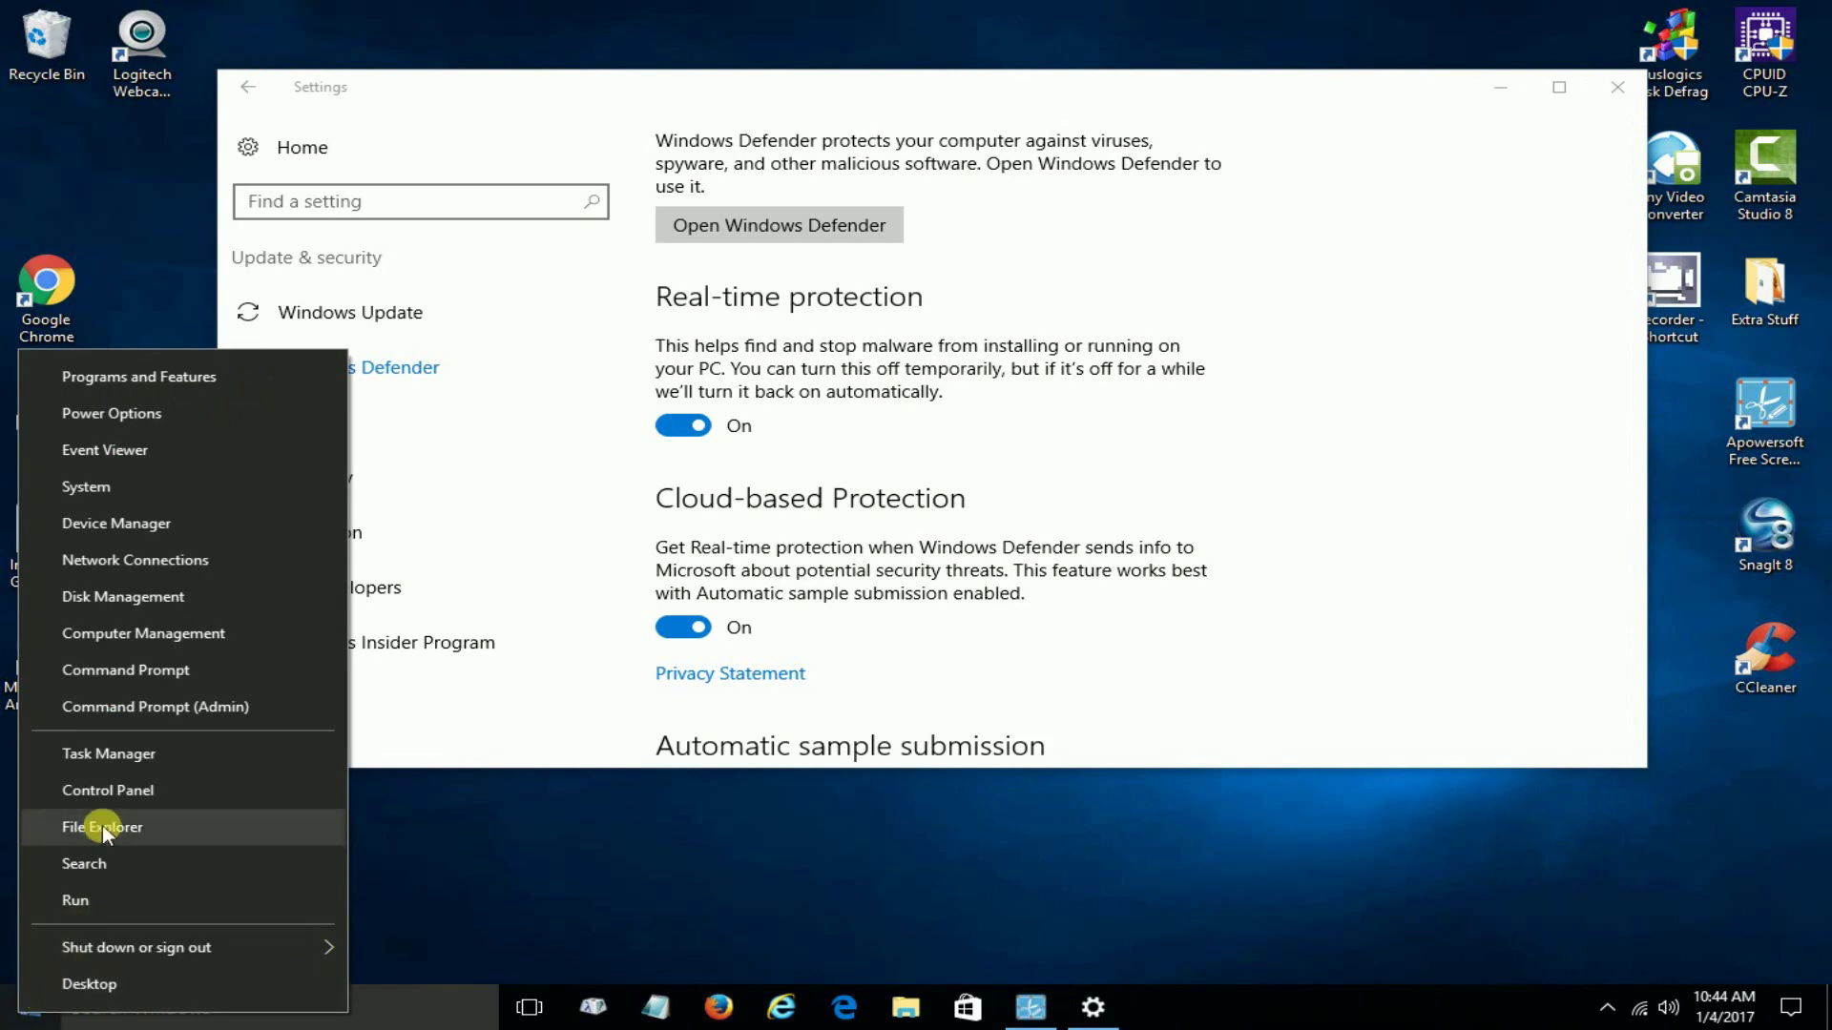
{"action": "left_click", "coordinate": [198, 379]}
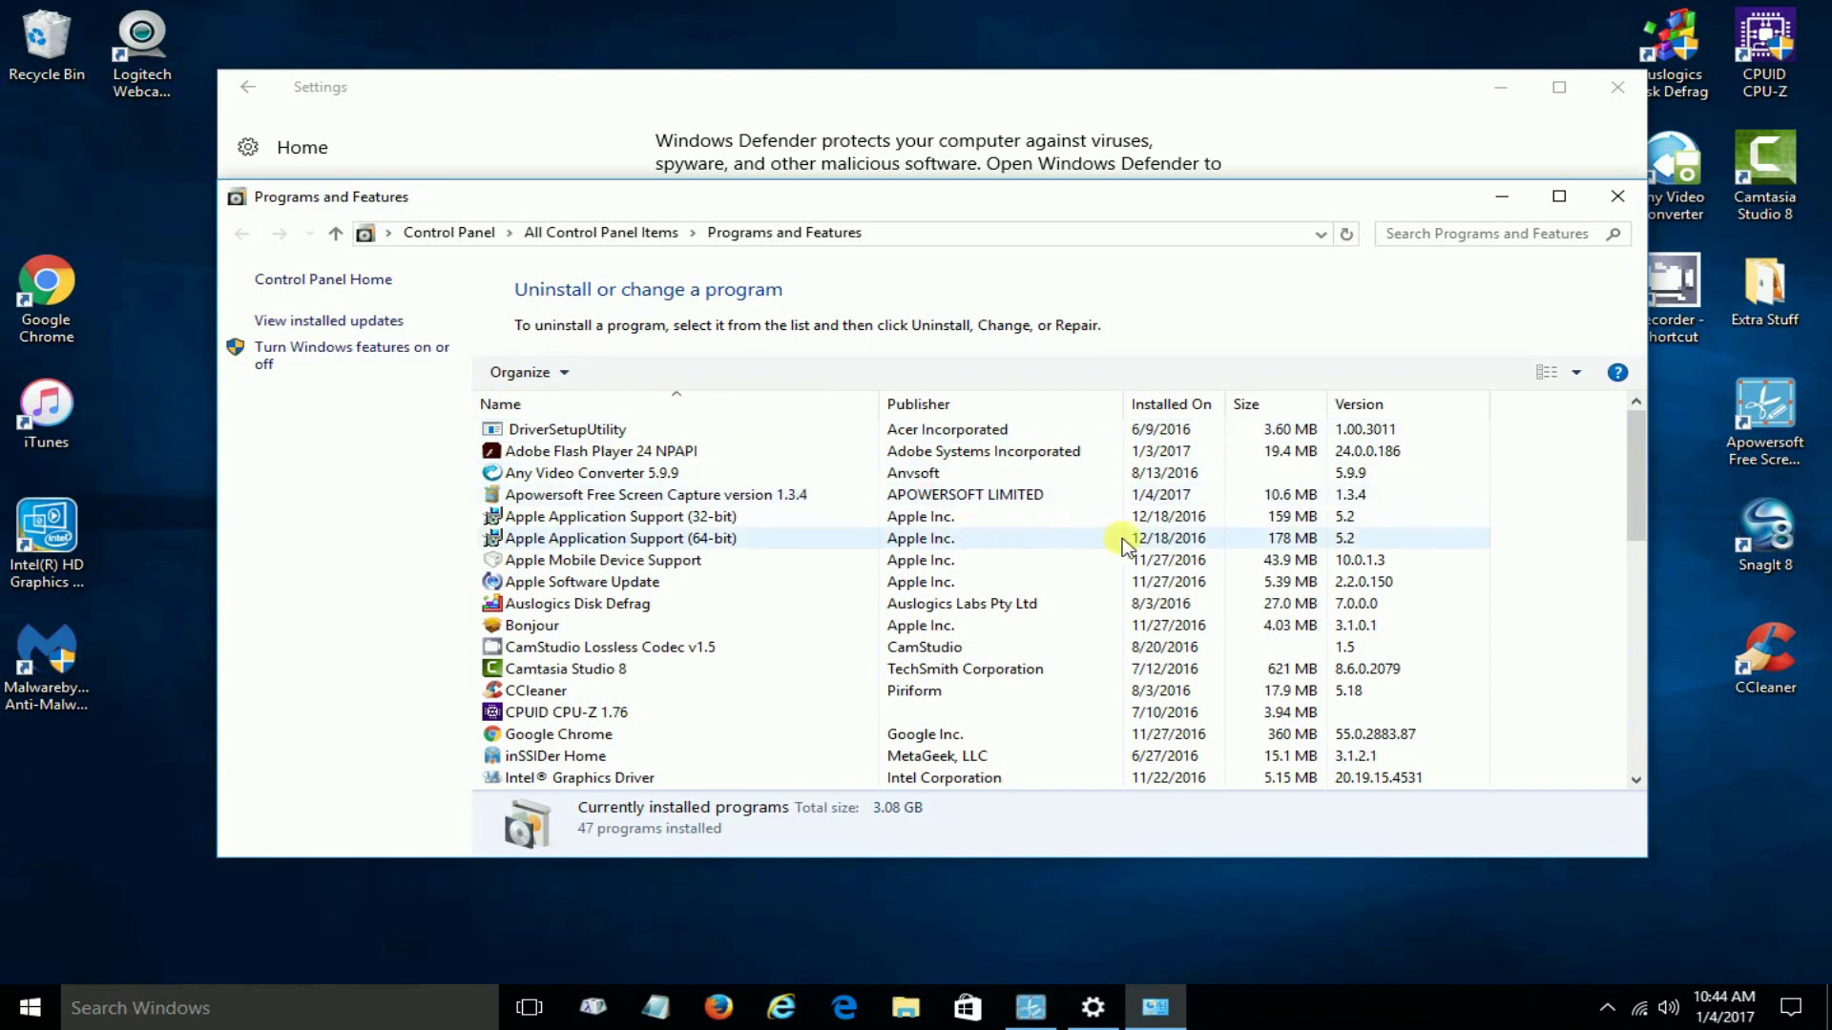
{"action": "left_click", "coordinate": [1618, 200]}
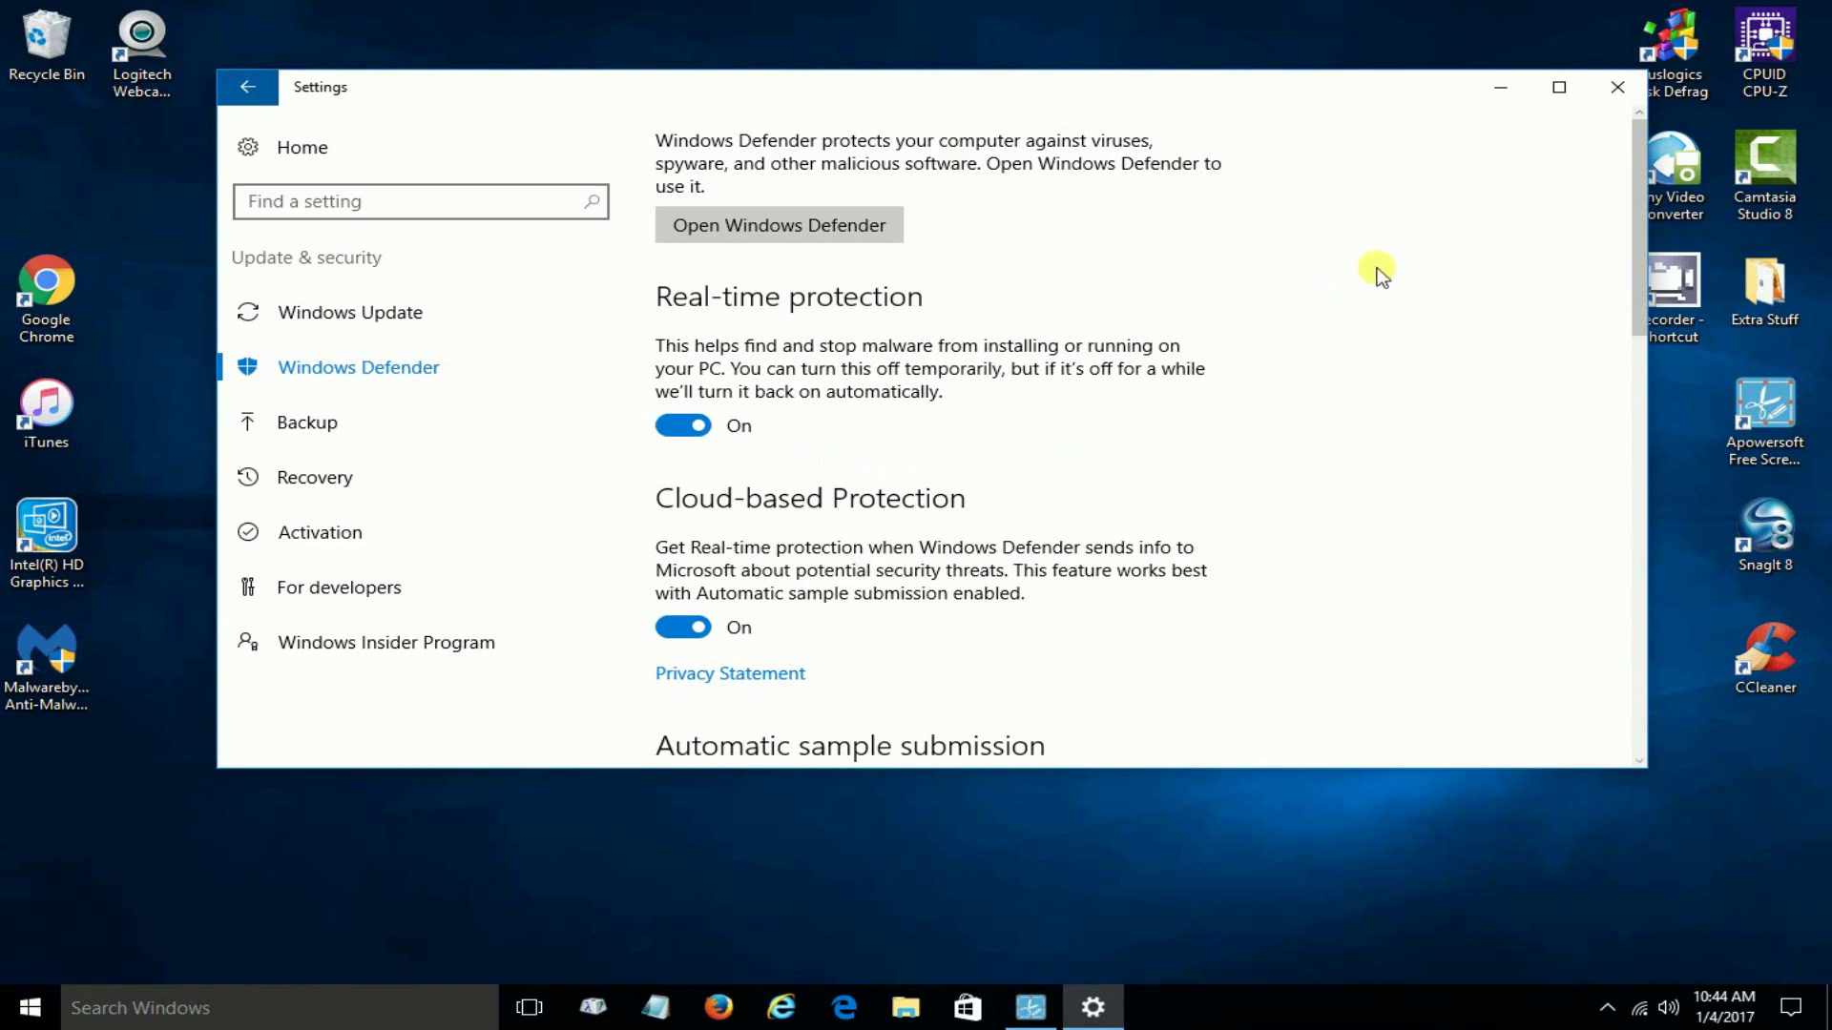
Step: Close the Settings window, returning to the desktop
{"action": "left_click", "coordinate": [1618, 87]}
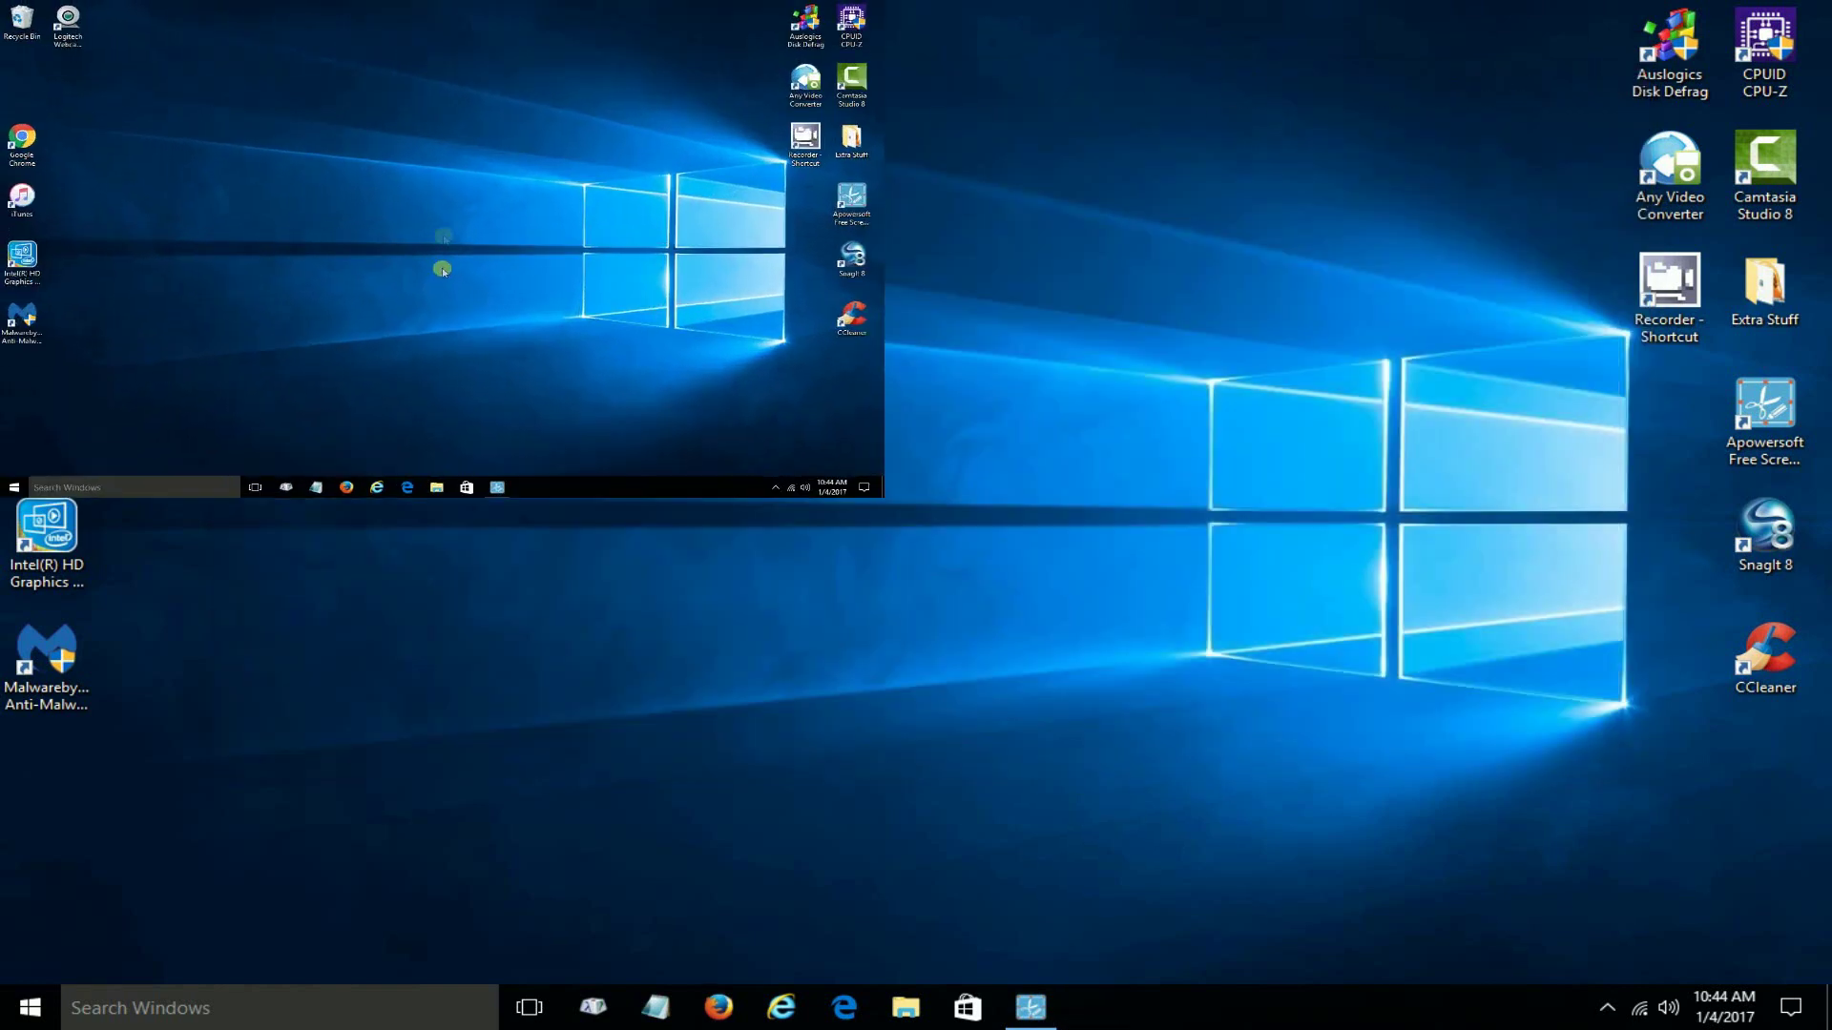